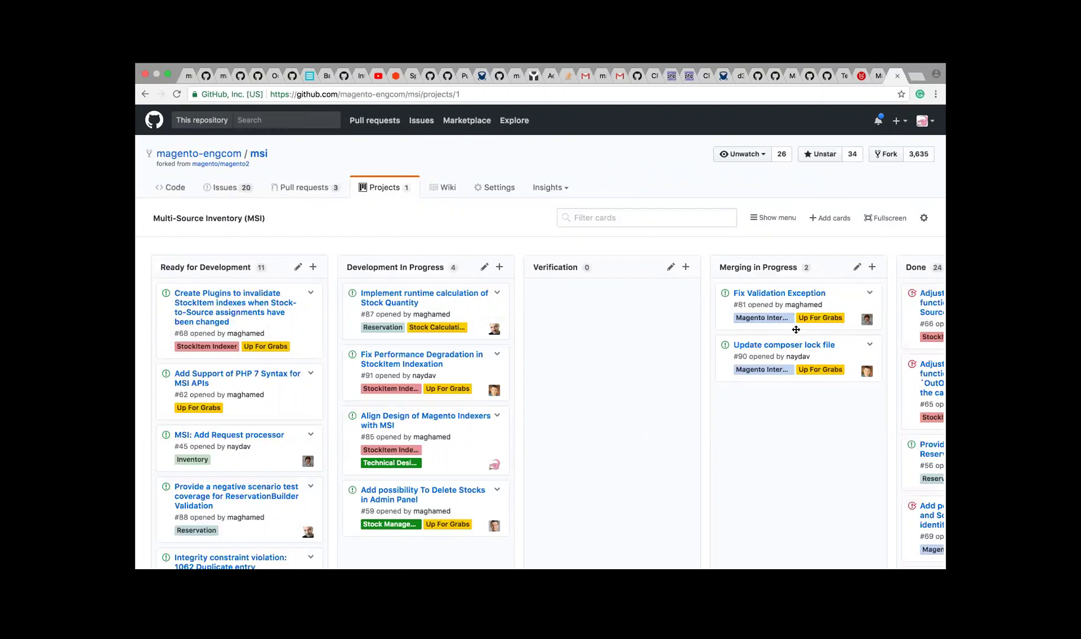
- Open issue #81 Fix Validation Exception in a new tab and scroll to its code
super+click(796, 295)
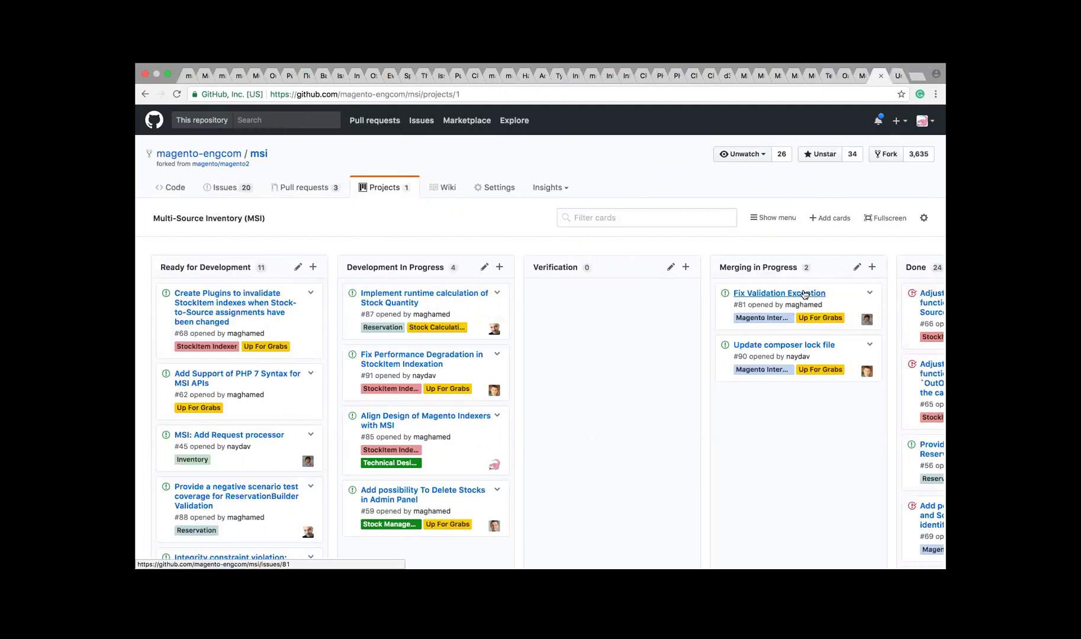
click(898, 77)
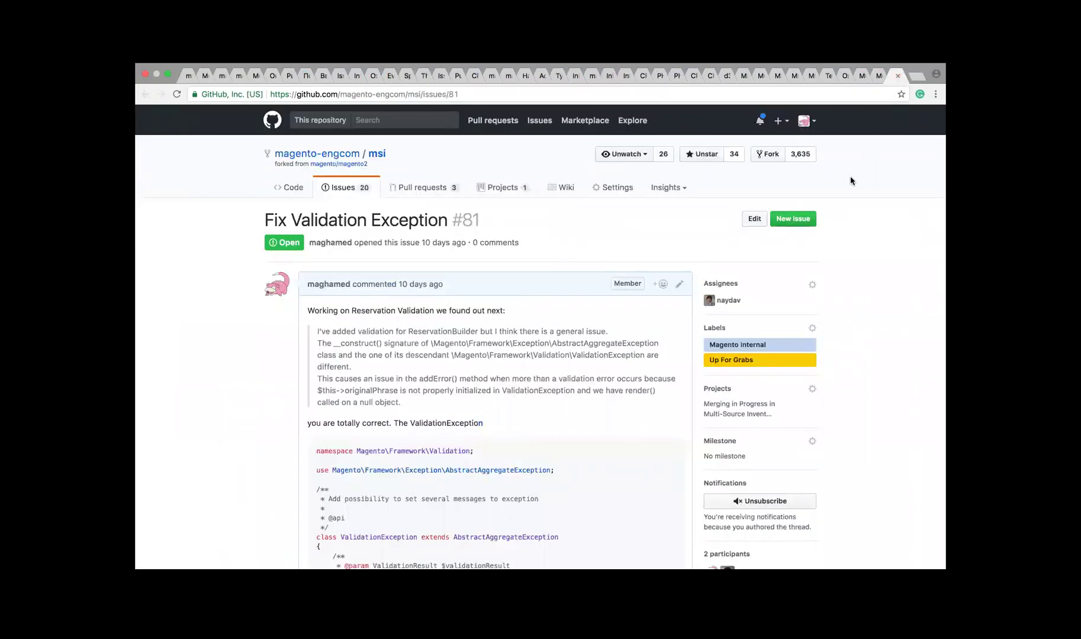
scroll(683, 305, down, 1)
scroll(684, 305, down, 5)
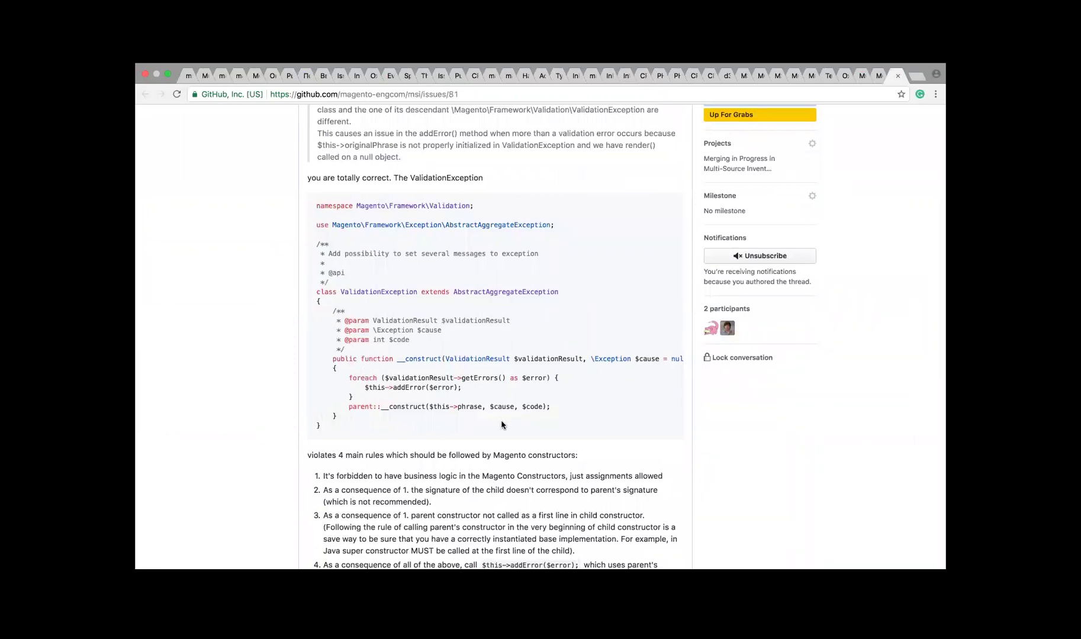
scroll(501, 425, down, 2)
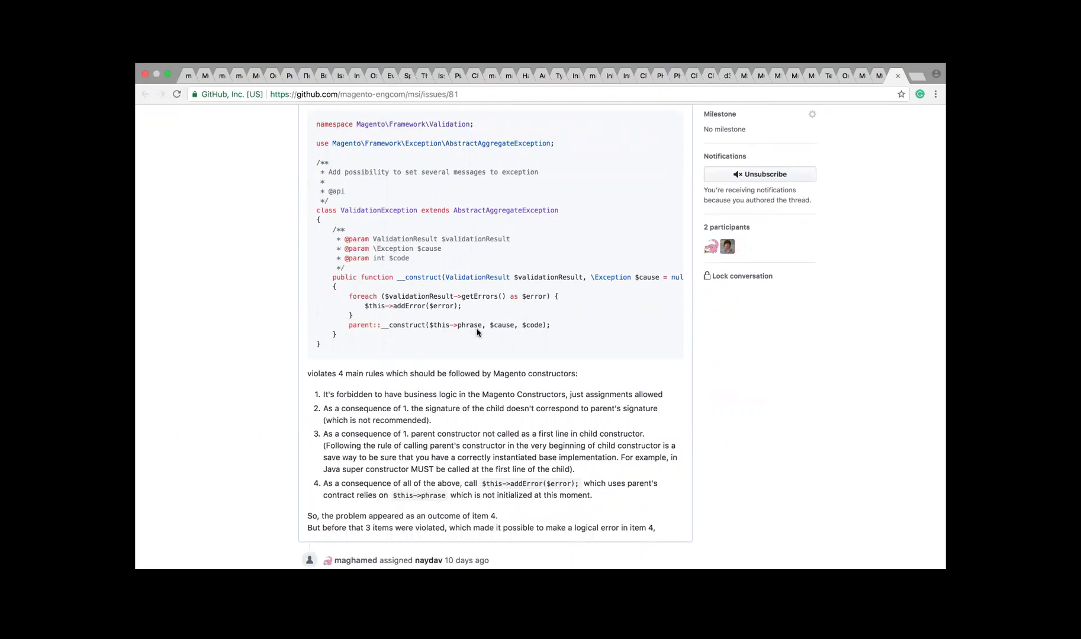
- Highlight the parent constructor call, the addError call and the word phrase in the ValidationException code
drag(350, 325, 568, 328)
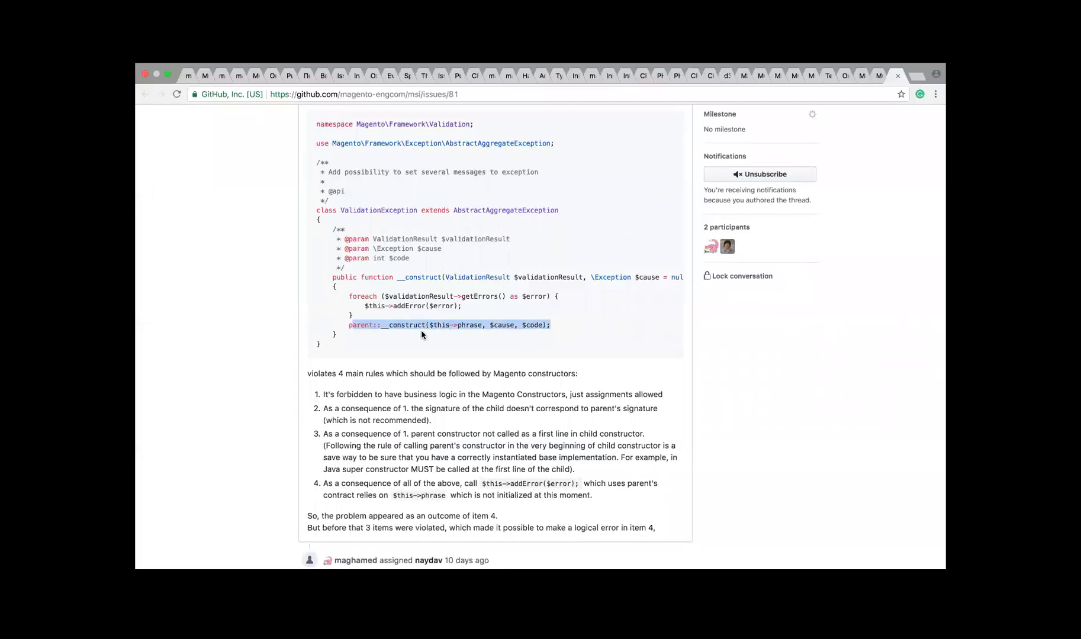
click(411, 307)
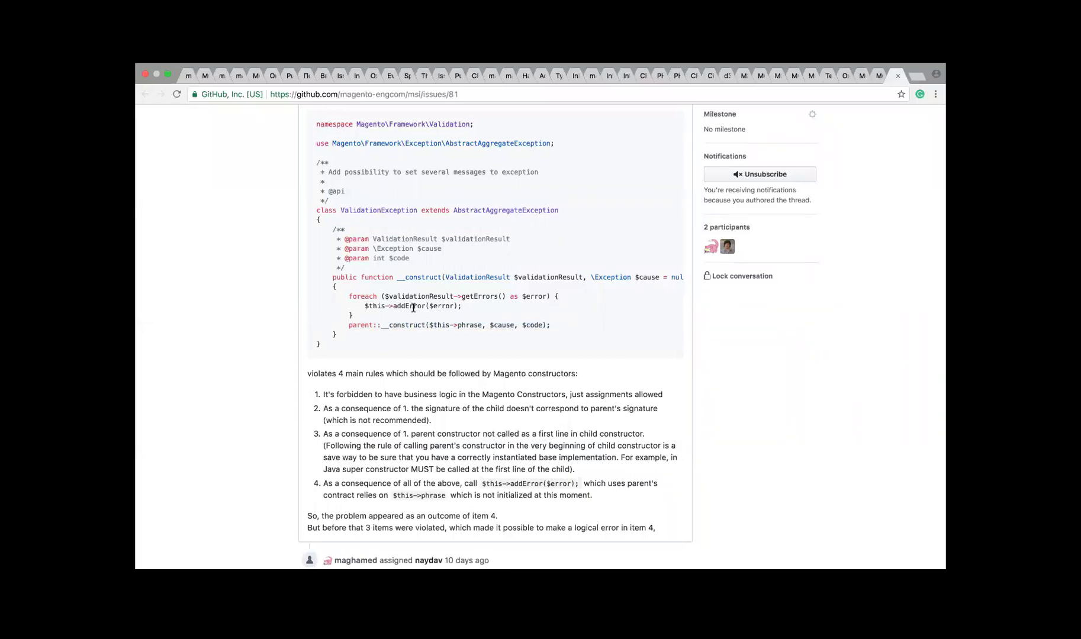
drag(357, 303, 454, 304)
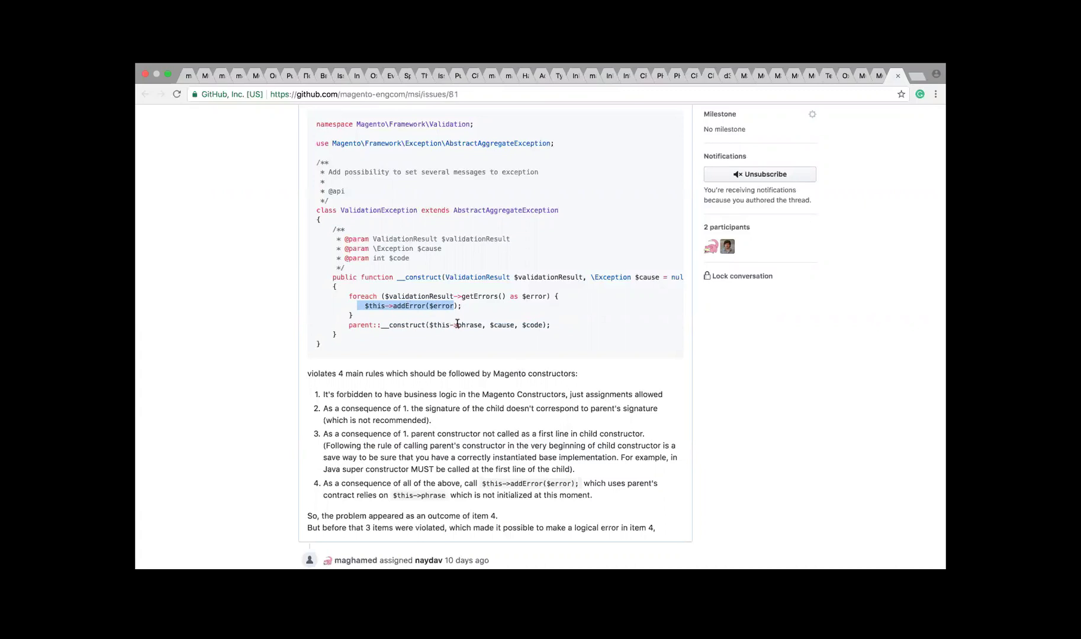
drag(457, 324, 479, 324)
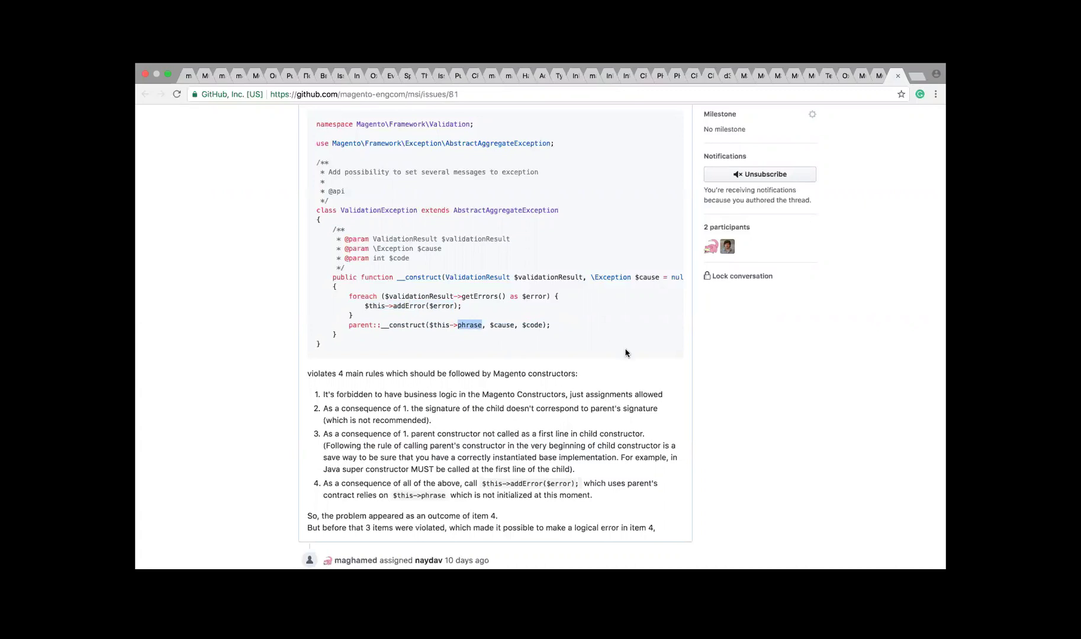
scroll(626, 354, down, 1)
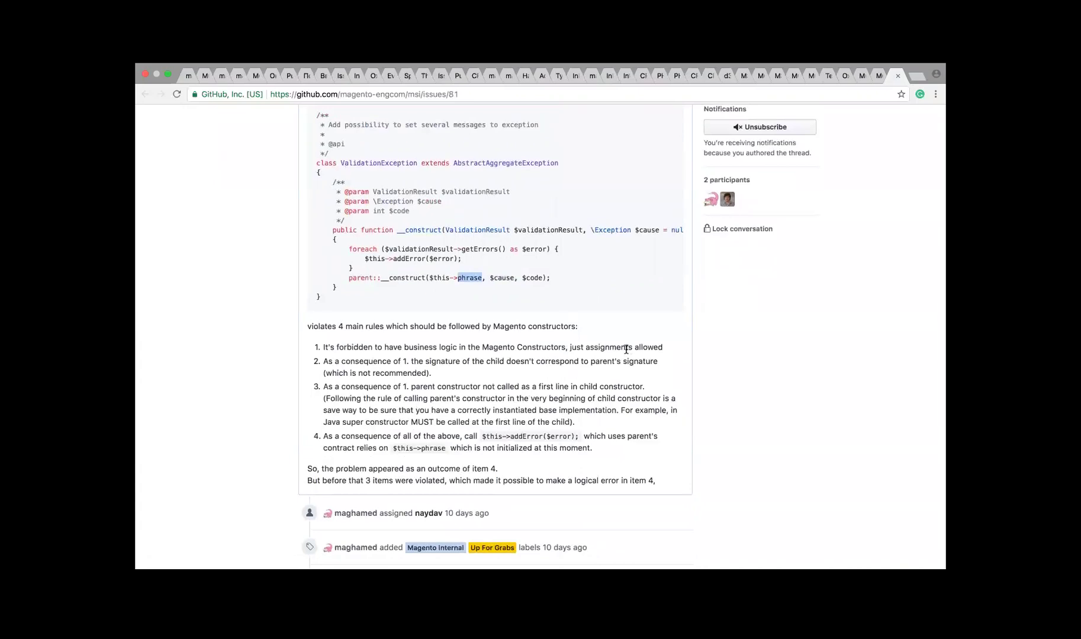
scroll(625, 353, down, 4)
scroll(626, 353, down, 3)
scroll(626, 353, up, 15)
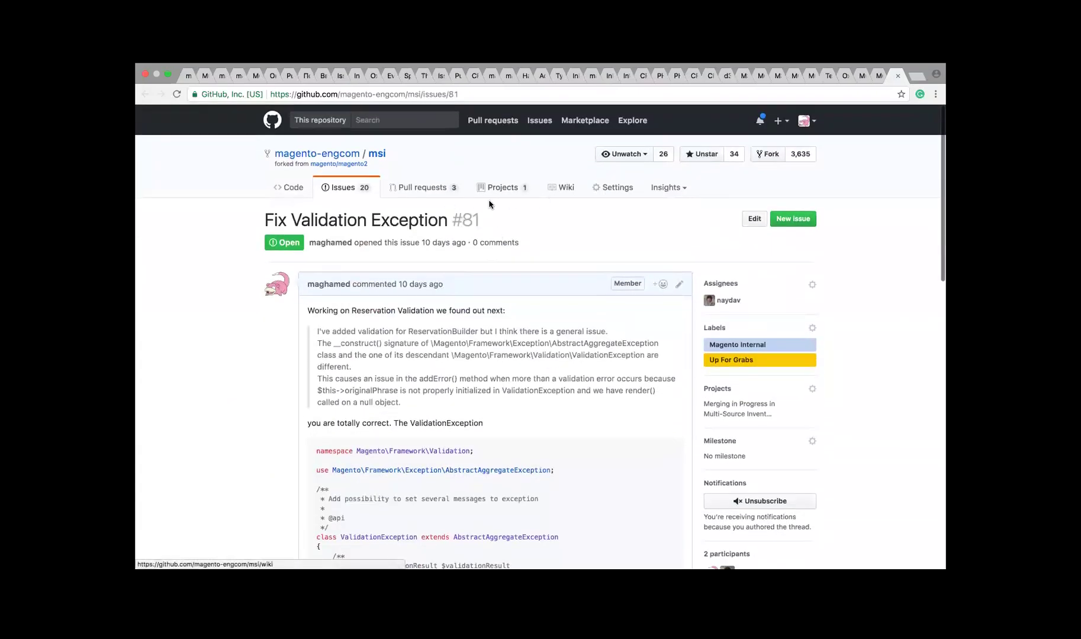
- Visit the referenced pull request #64 Introduce Reservation Api
scroll(548, 320, down, 10)
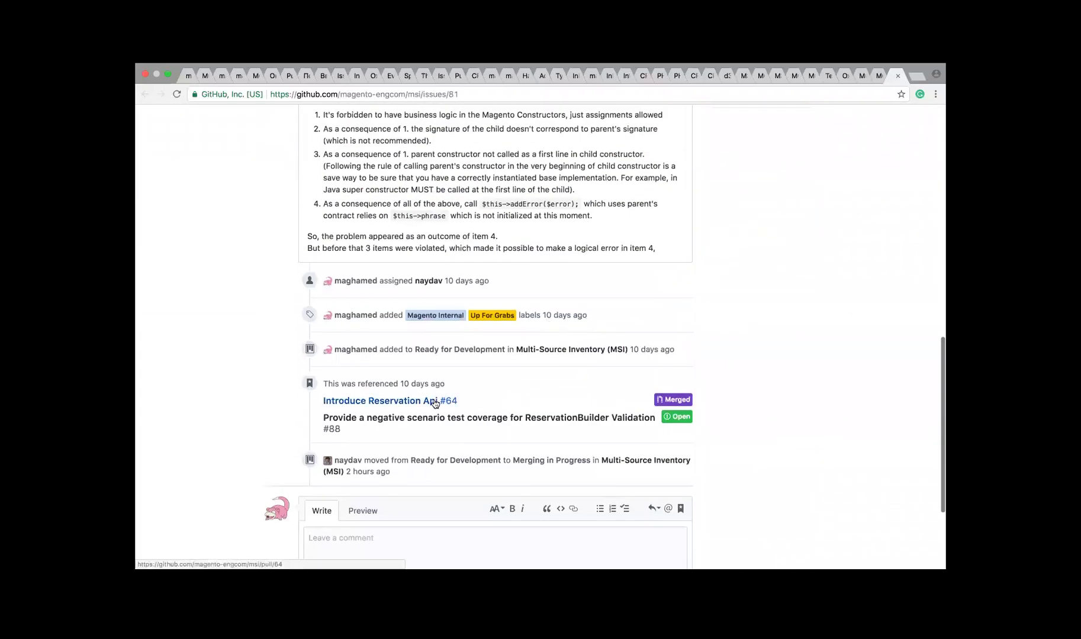
click(428, 406)
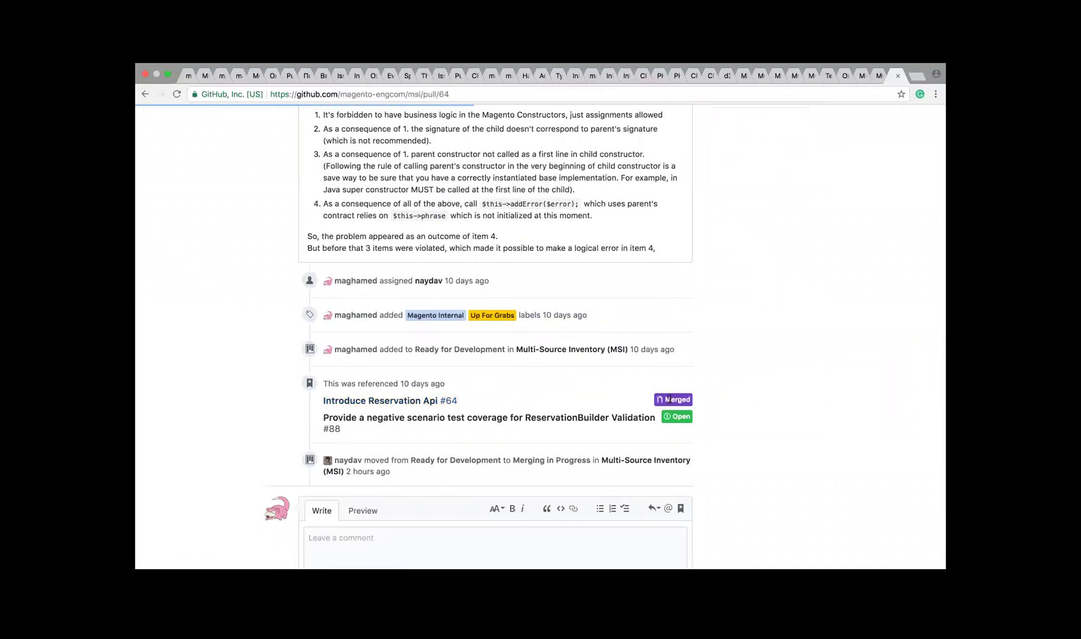
scroll(598, 381, left, 5)
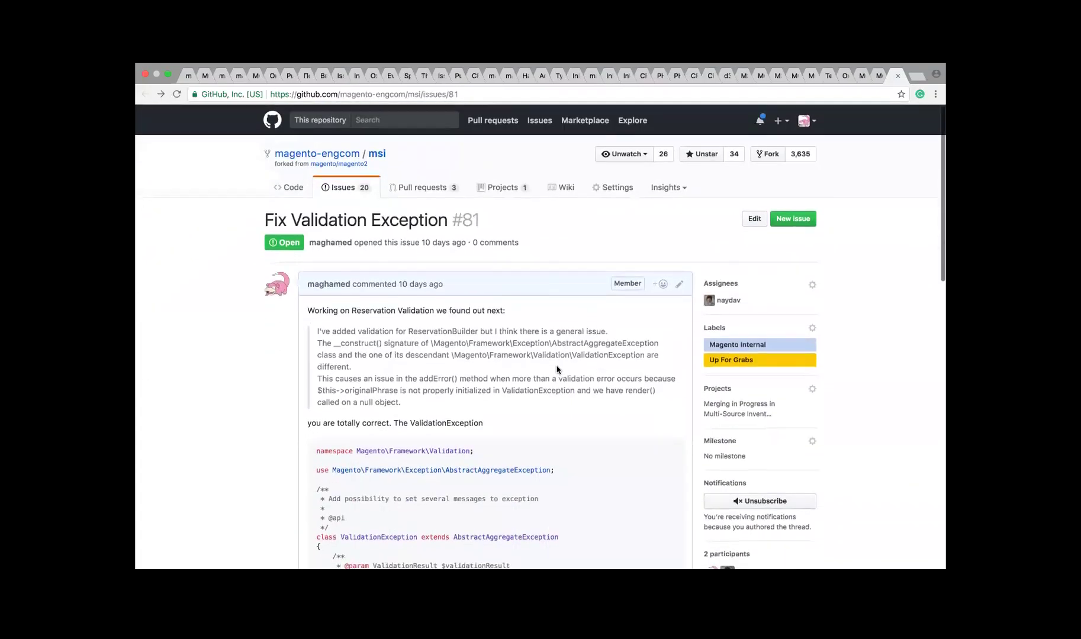
- Revisit the MSI project board and issue #81, then show the repository's pull requests list
click(502, 187)
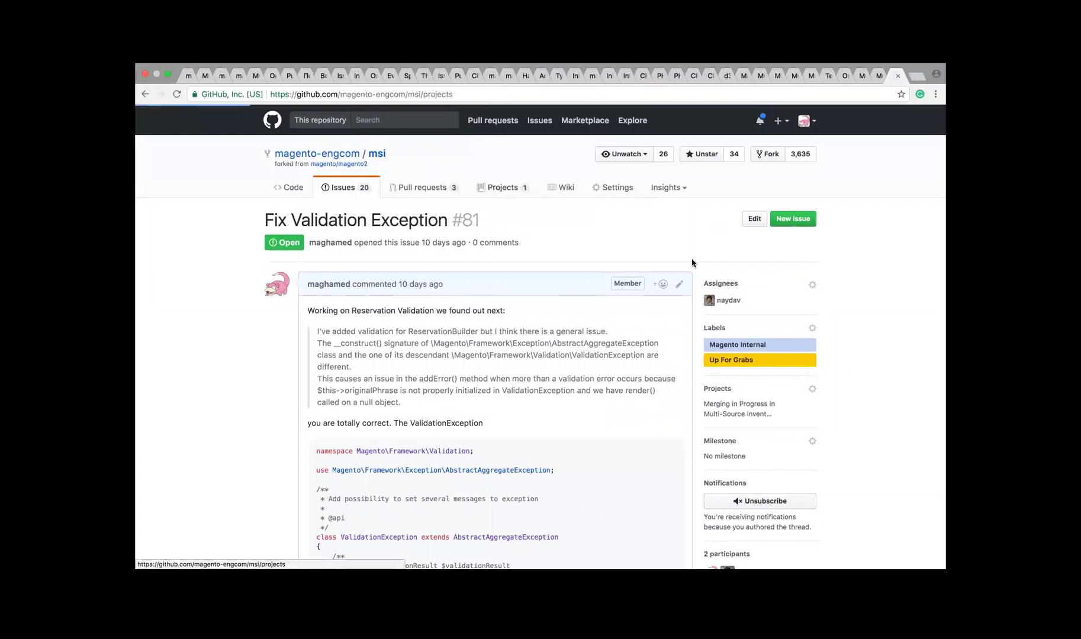
click(359, 285)
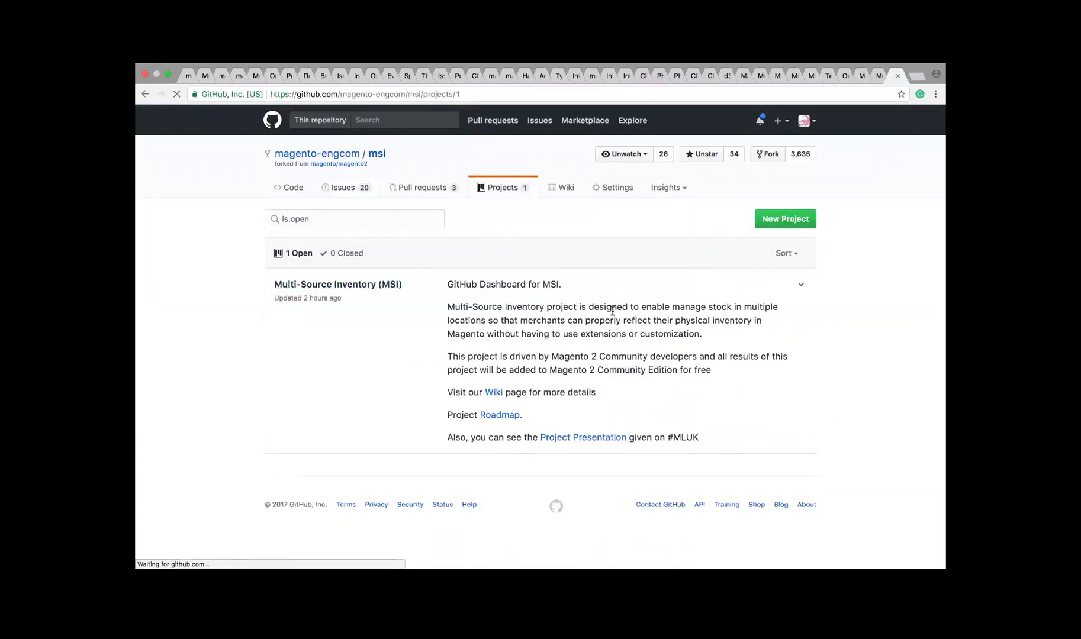
click(809, 294)
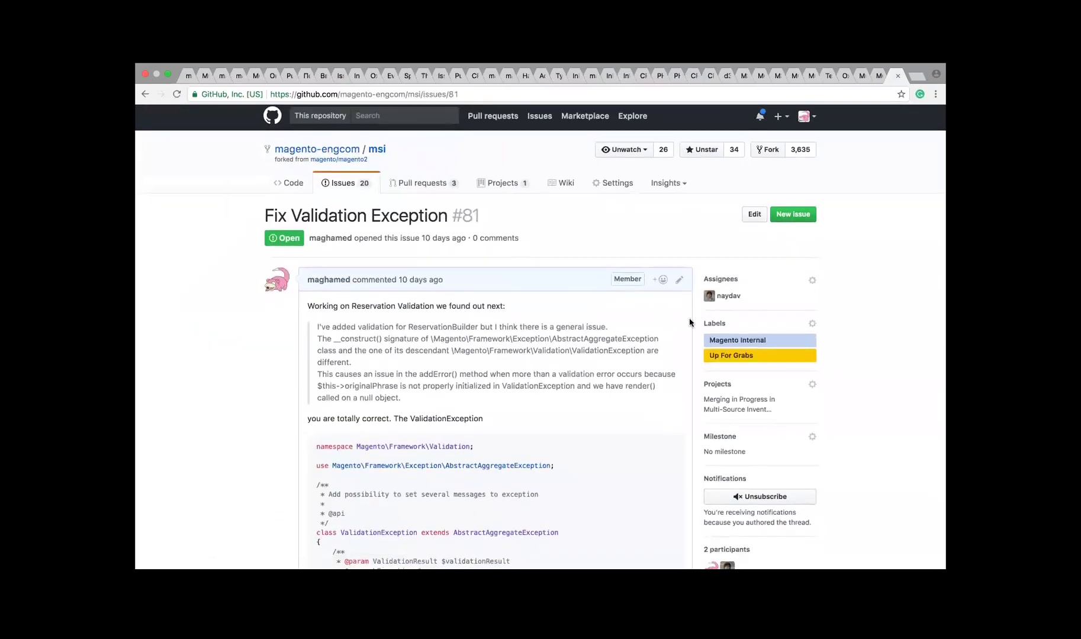
scroll(689, 322, down, 13)
scroll(690, 322, up, 6)
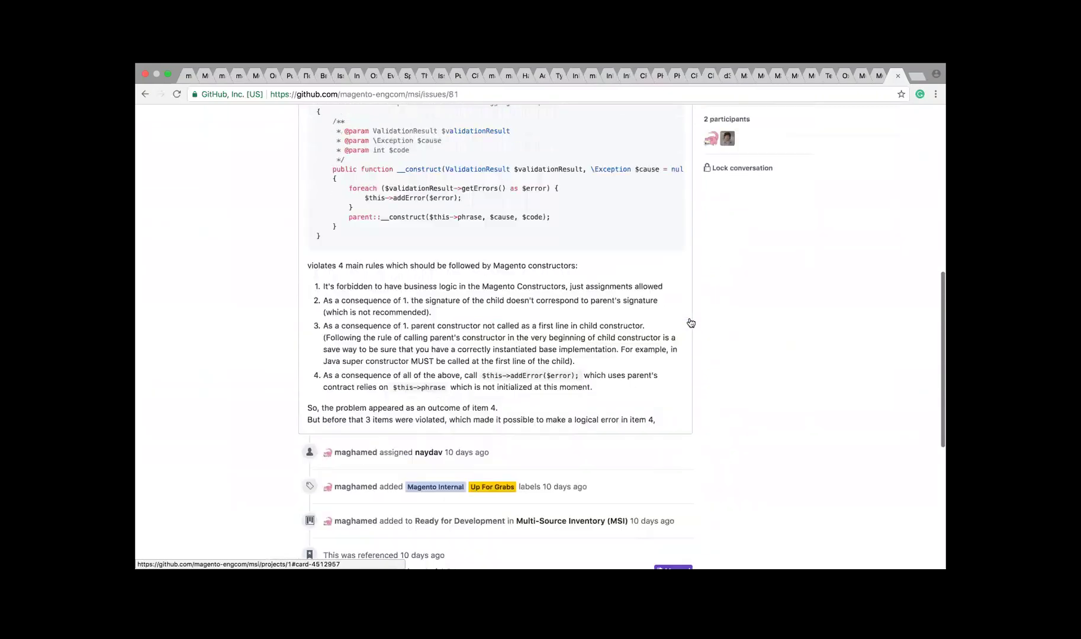
scroll(689, 317, up, 10)
key(super+bracketleft)
click(297, 197)
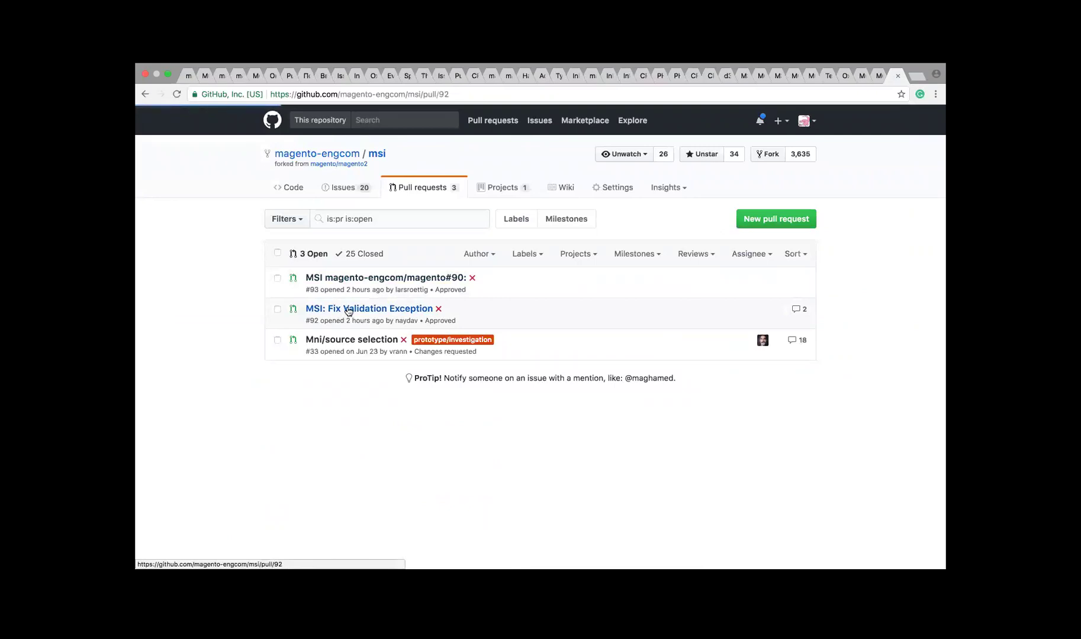
- Open pull request #92 MSI: Fix Validation Exception and scroll its split diff to ValidationException.php
click(473, 270)
scroll(584, 335, down, 15)
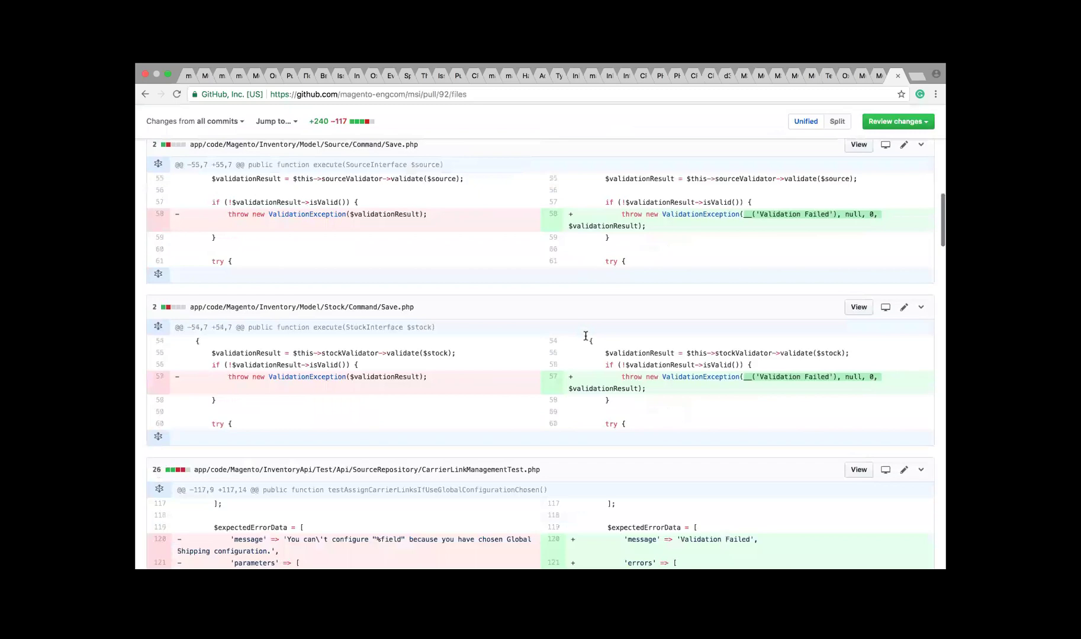
scroll(586, 335, down, 15)
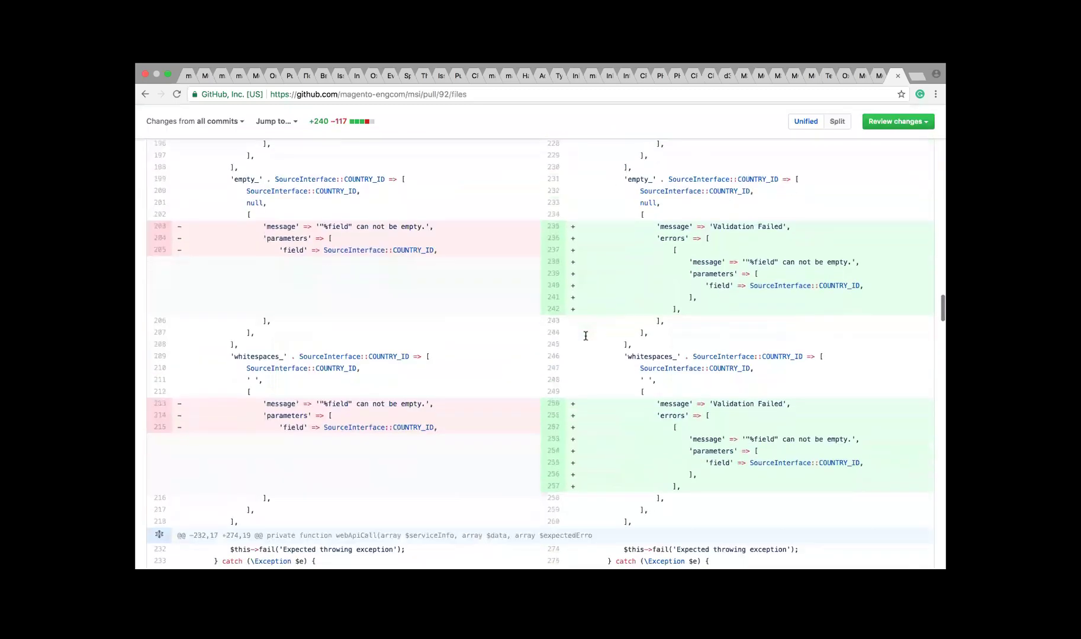
scroll(586, 336, down, 15)
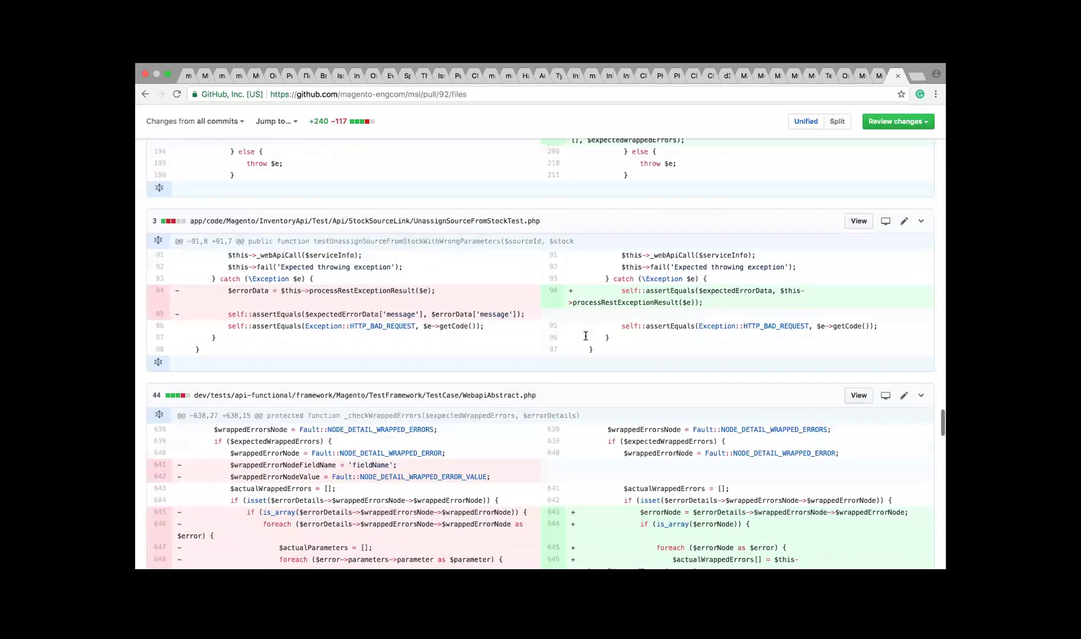
scroll(584, 339, down, 15)
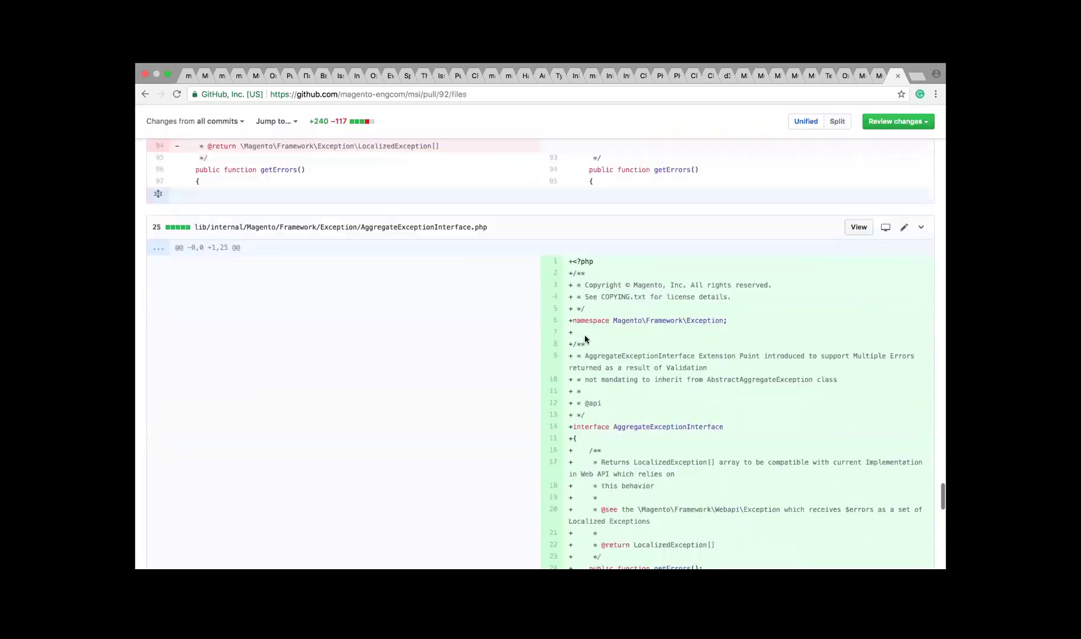
scroll(584, 338, down, 10)
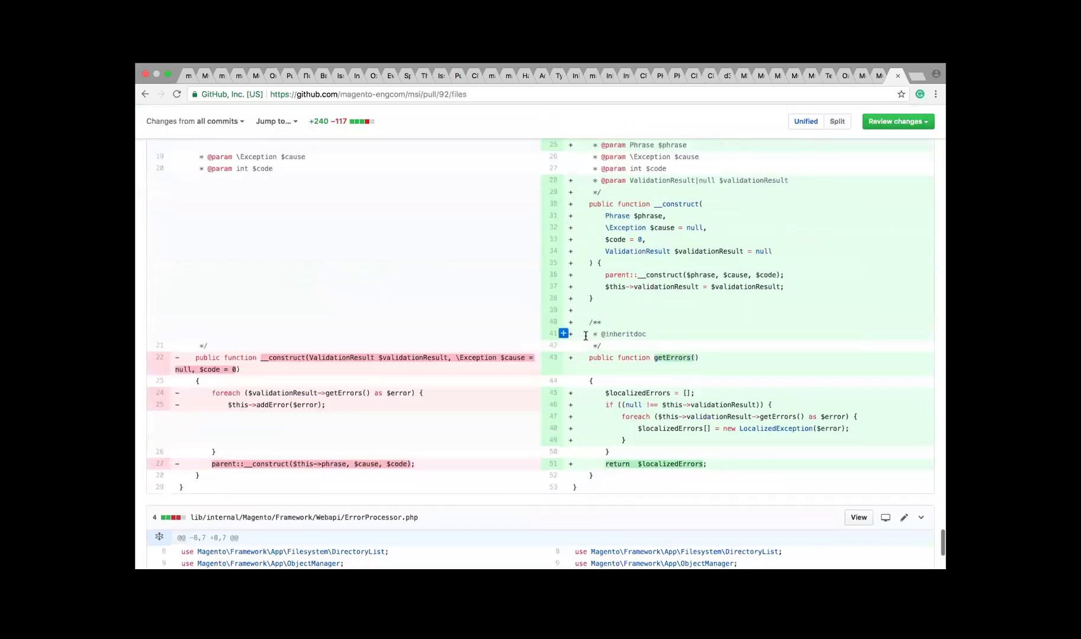
scroll(715, 251, up, 1)
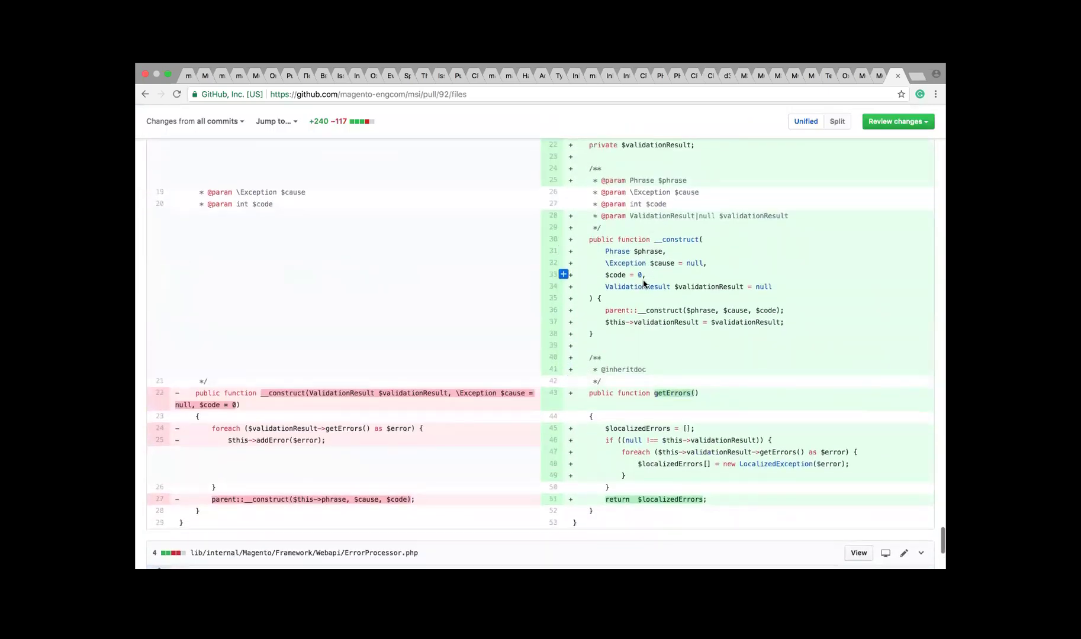
- Mark the new parent constructor call and highlight the removed AbstractAggregateException on line 15
double_click(600, 310)
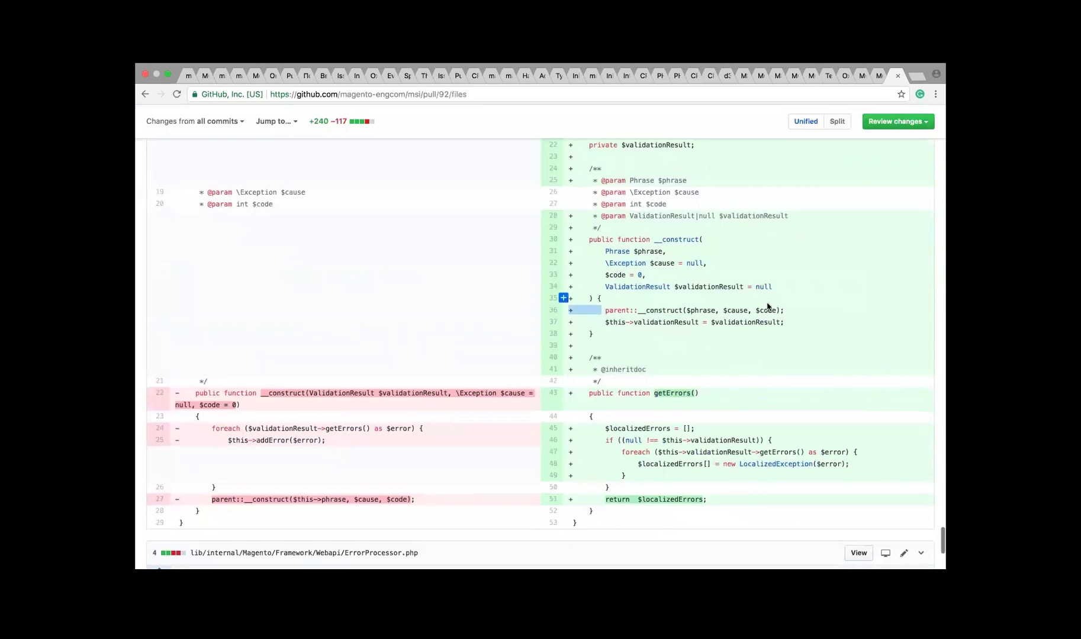
scroll(770, 333, up, 3)
scroll(770, 337, down, 3)
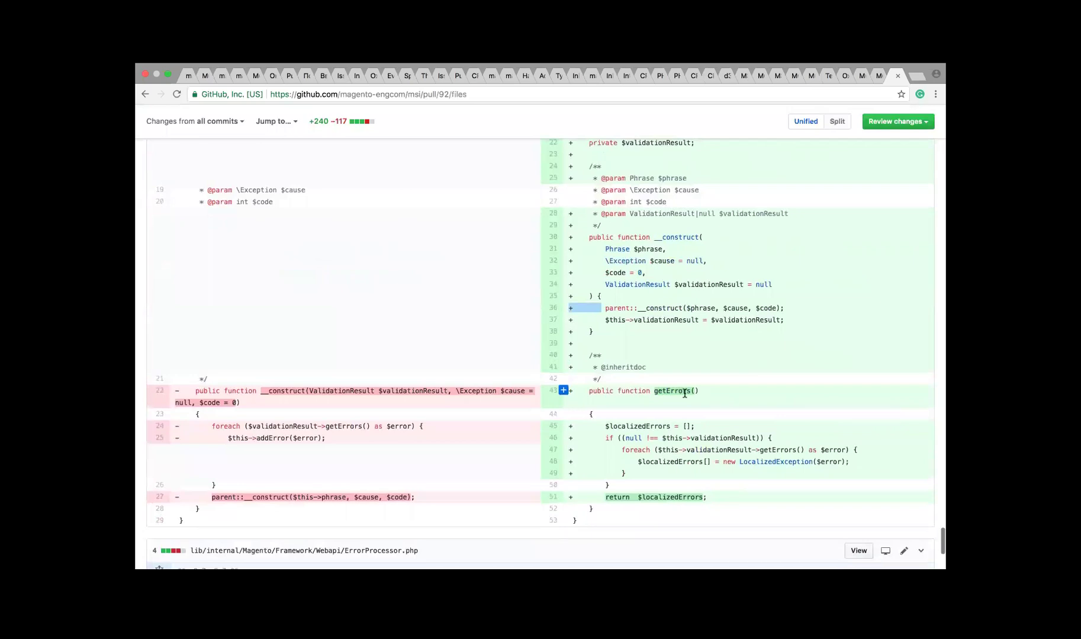
scroll(826, 208, up, 5)
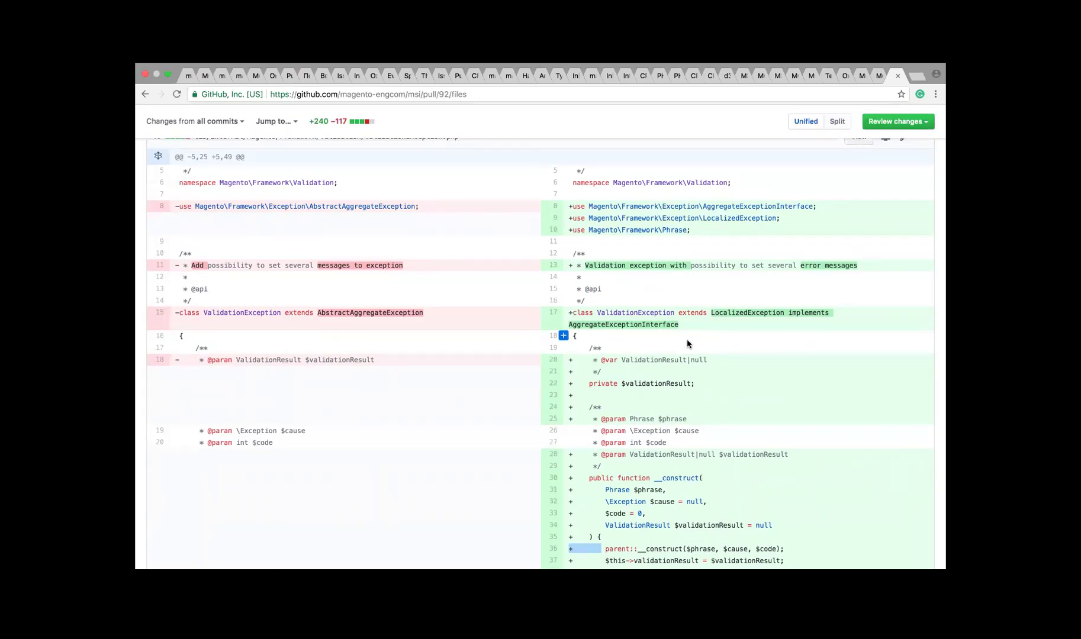
drag(321, 313, 432, 314)
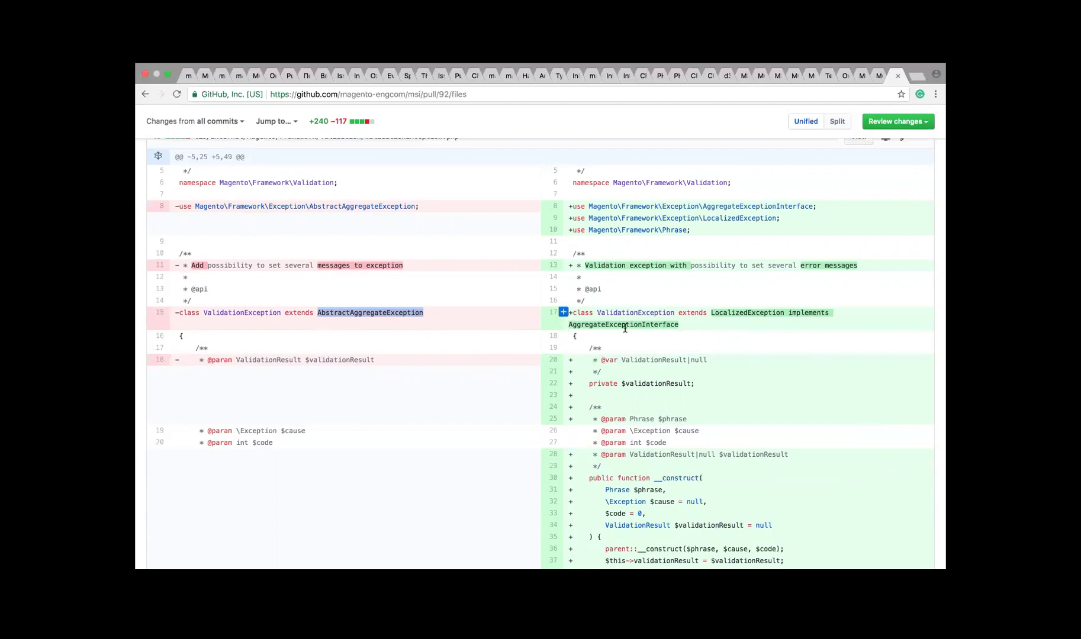
- Scroll back to the top of PR #92 and select the number 92 in the address bar
scroll(771, 393, down, 10)
scroll(772, 392, up, 15)
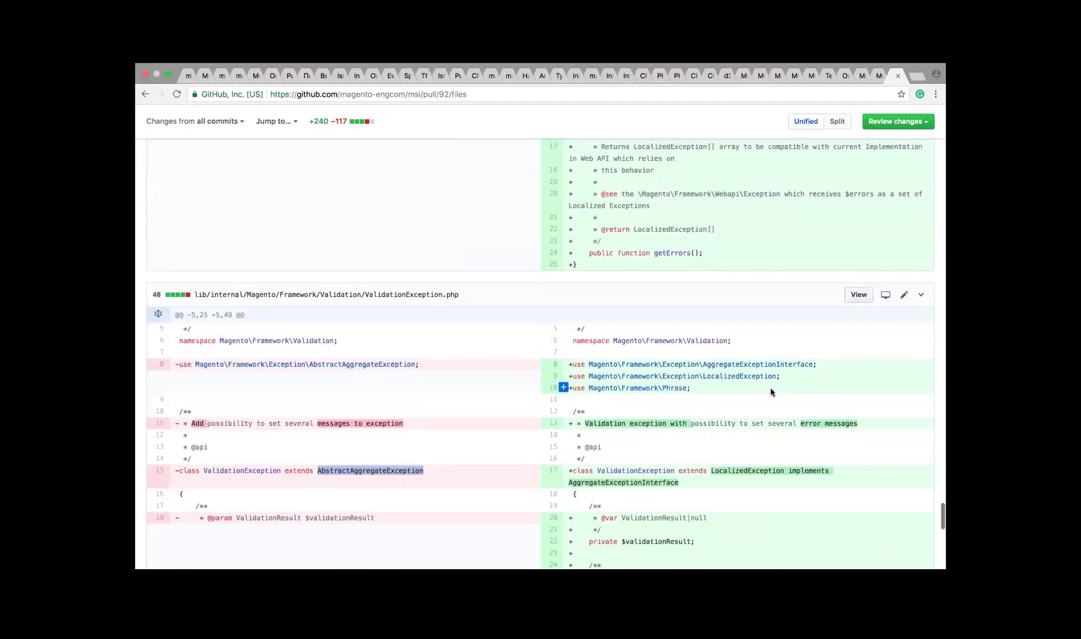
scroll(771, 393, up, 15)
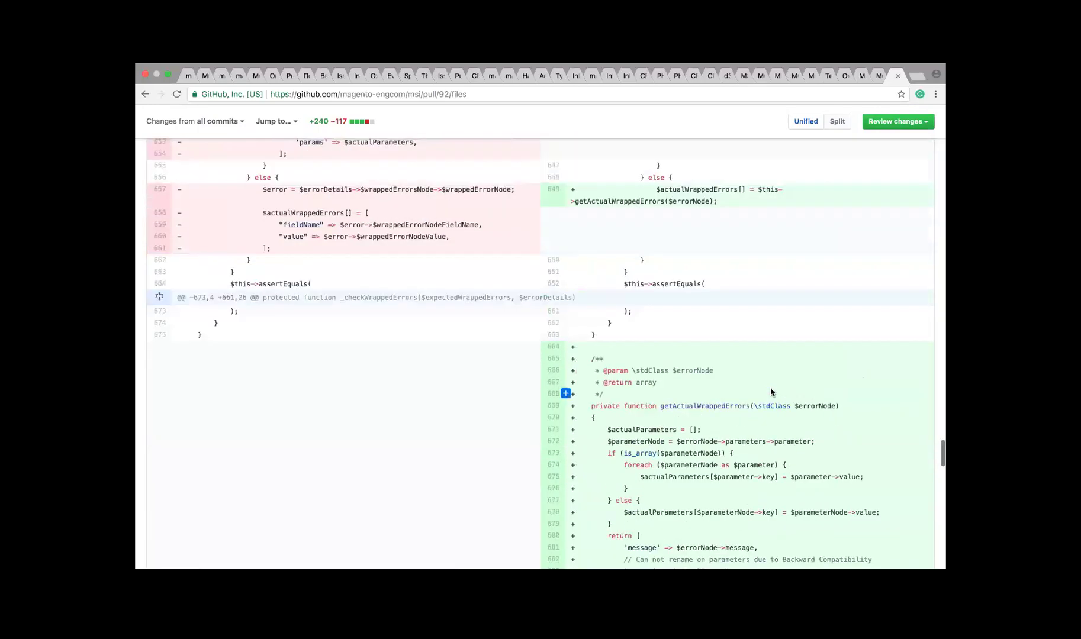
scroll(771, 393, up, 3)
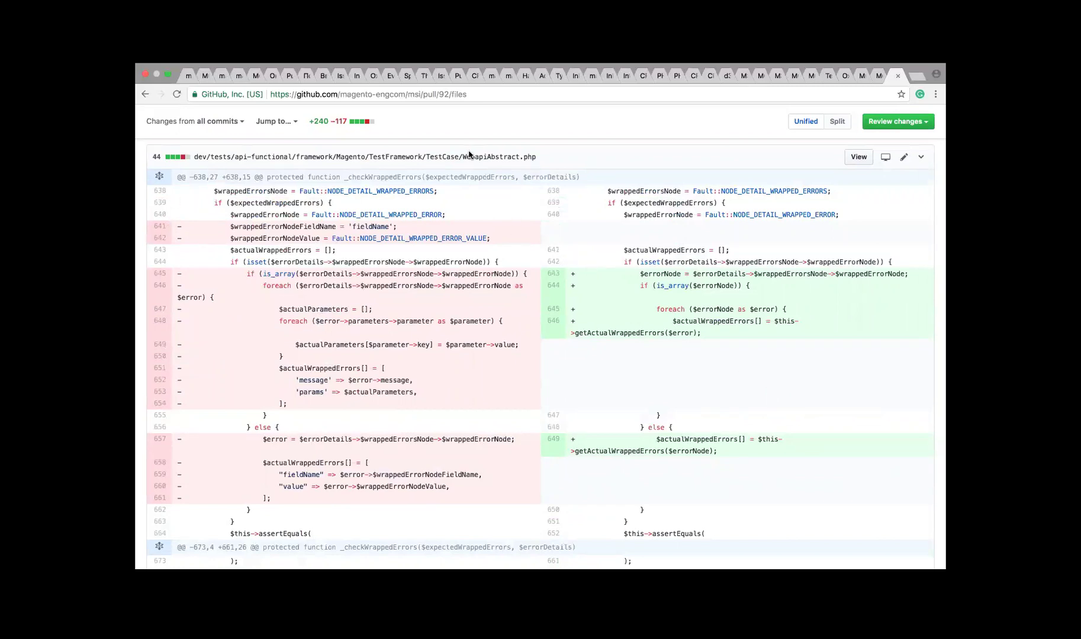
scroll(688, 264, up, 10)
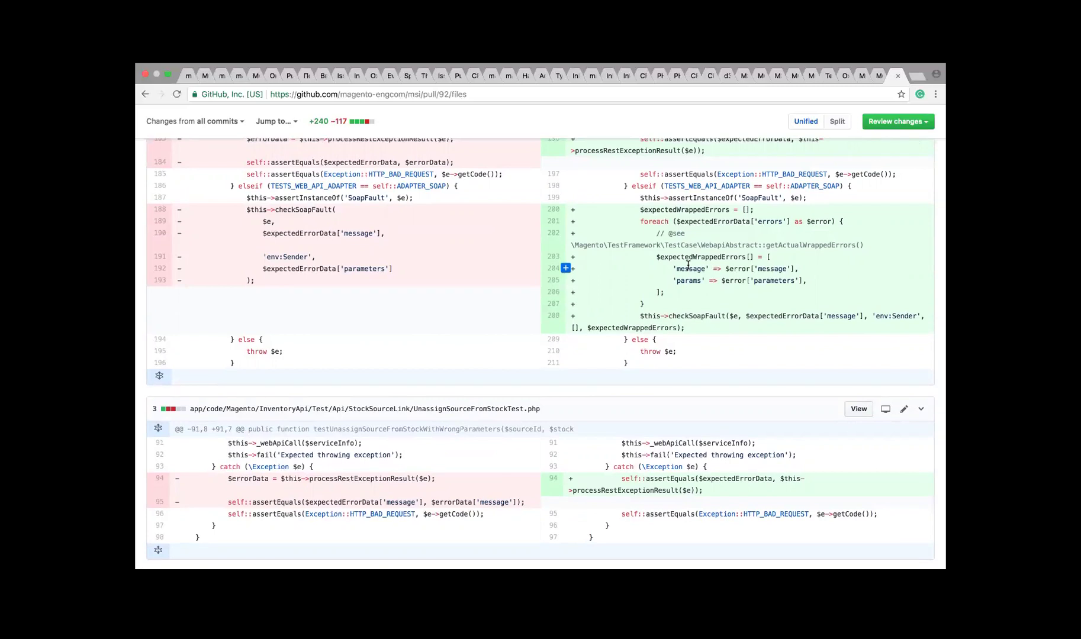
scroll(688, 265, up, 10)
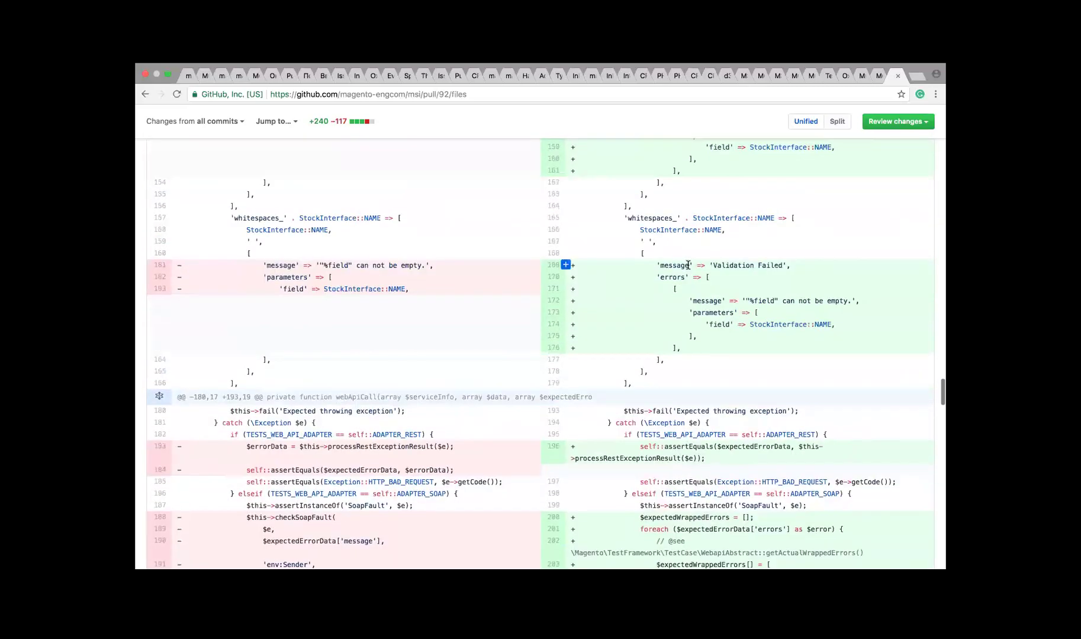
scroll(688, 265, up, 15)
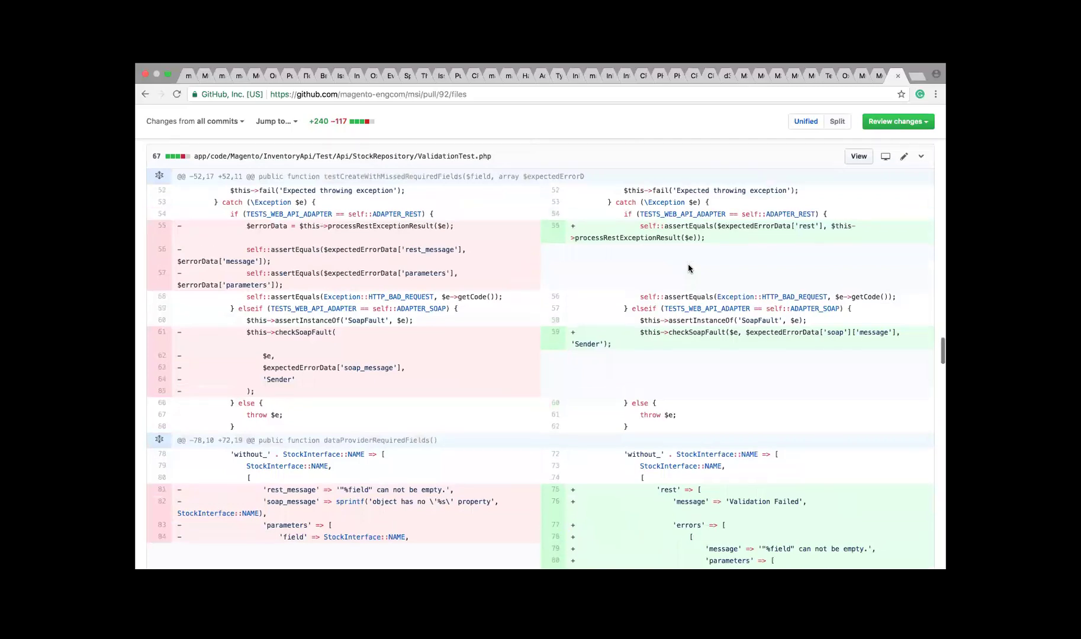
scroll(687, 266, up, 11)
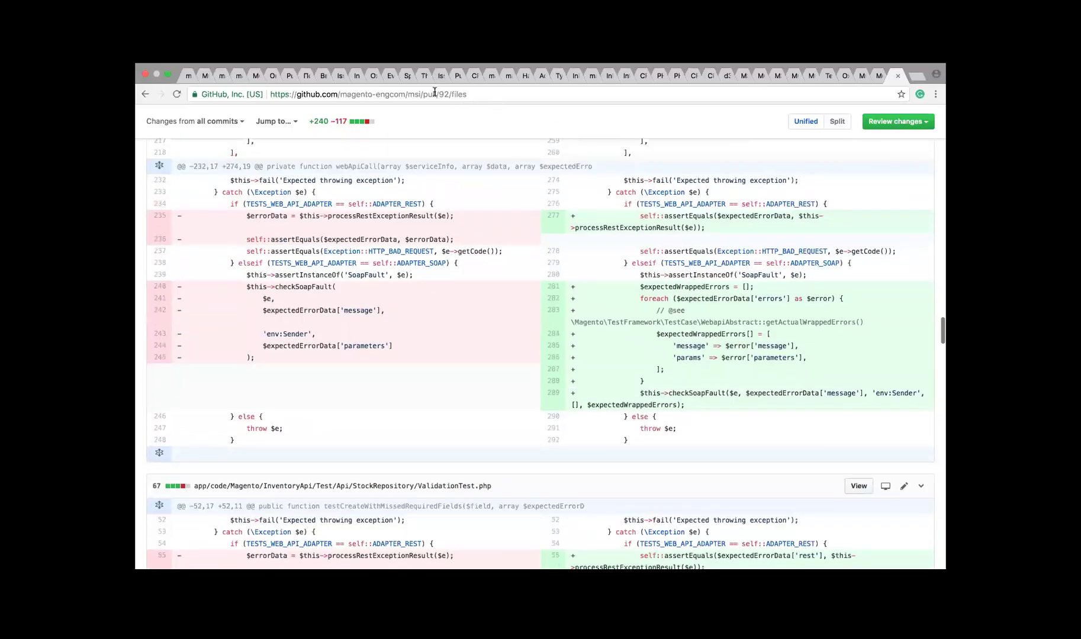
drag(439, 93, 451, 94)
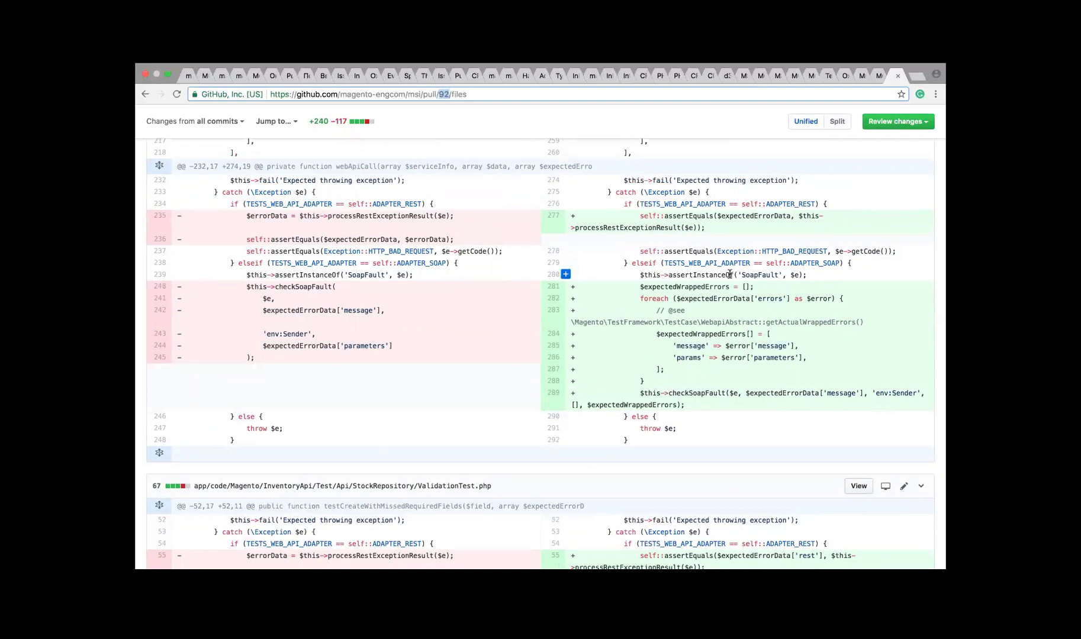
- Switch from the browser to the Slack direct-message conversation
scroll(730, 274, up, 7)
scroll(729, 276, up, 4)
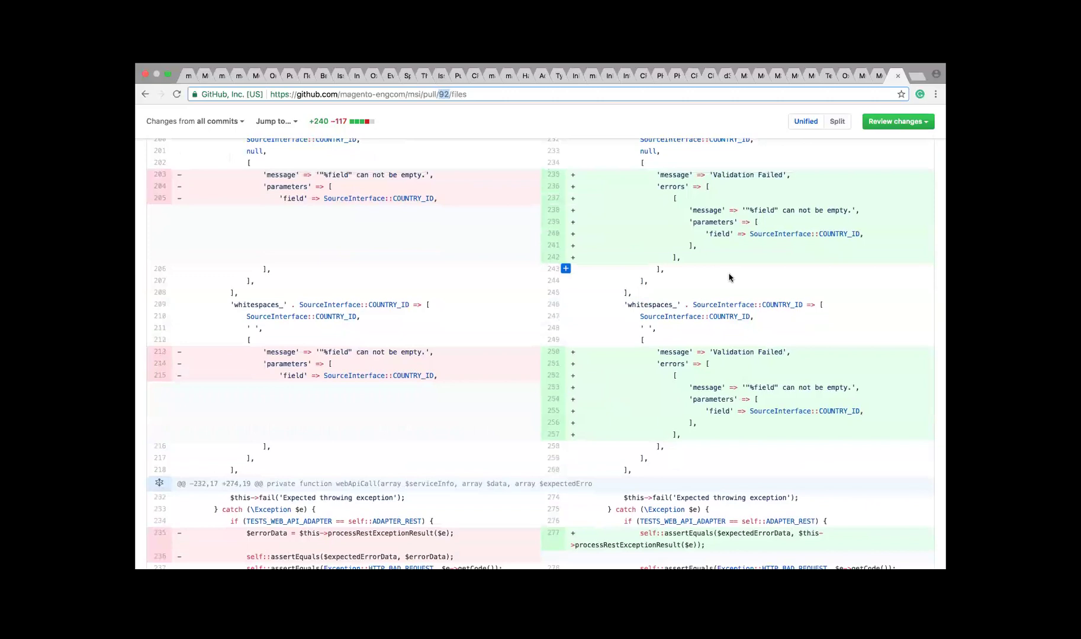
scroll(730, 277, up, 20)
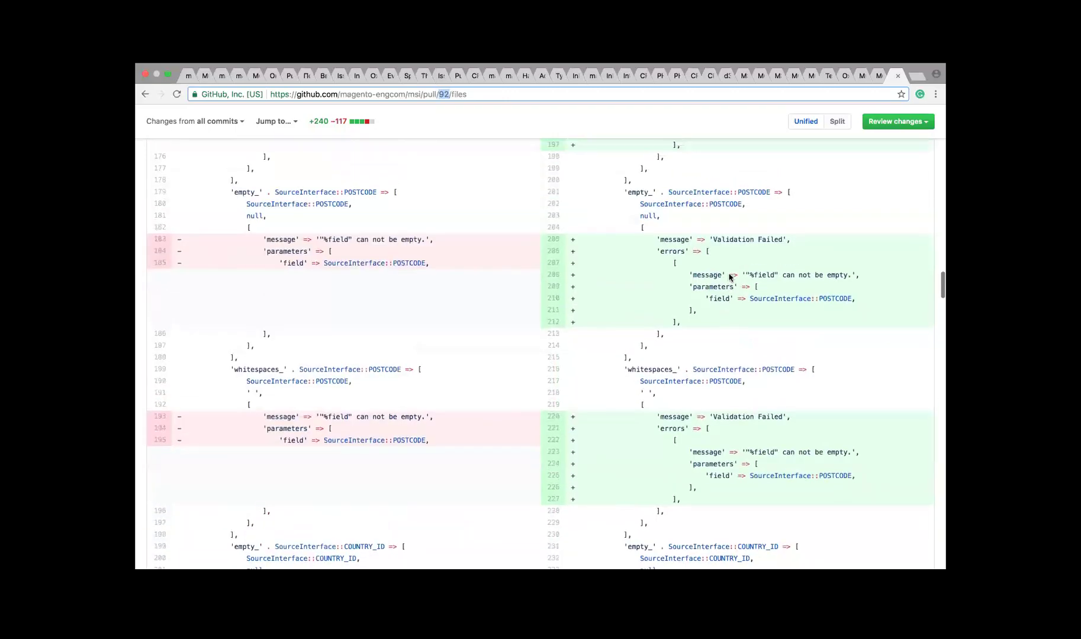
scroll(730, 277, up, 20)
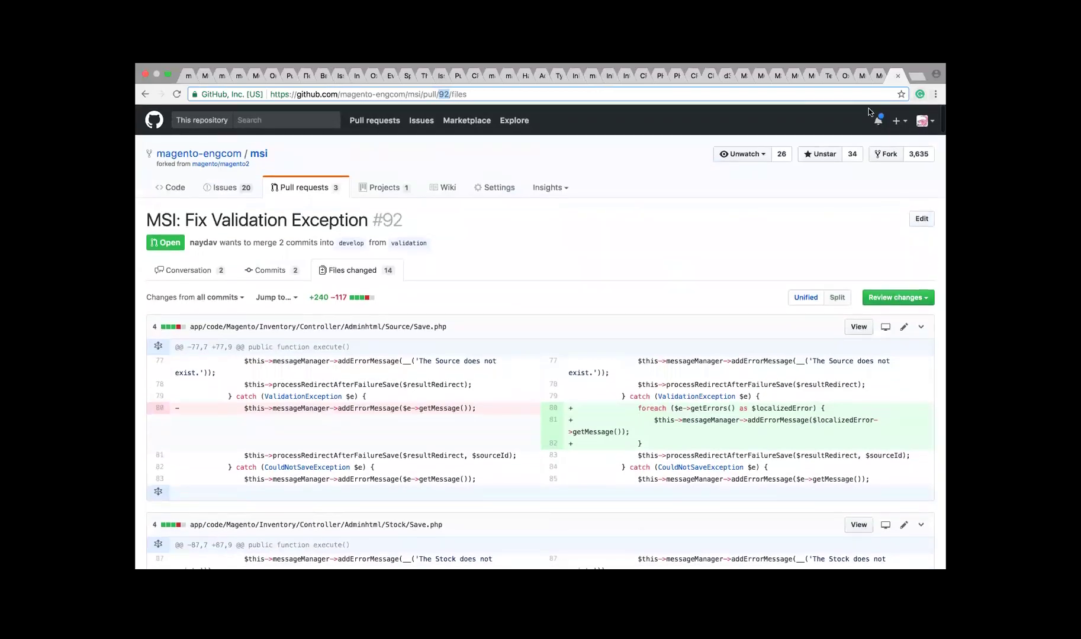
mouse_move(586, 559)
click(770, 555)
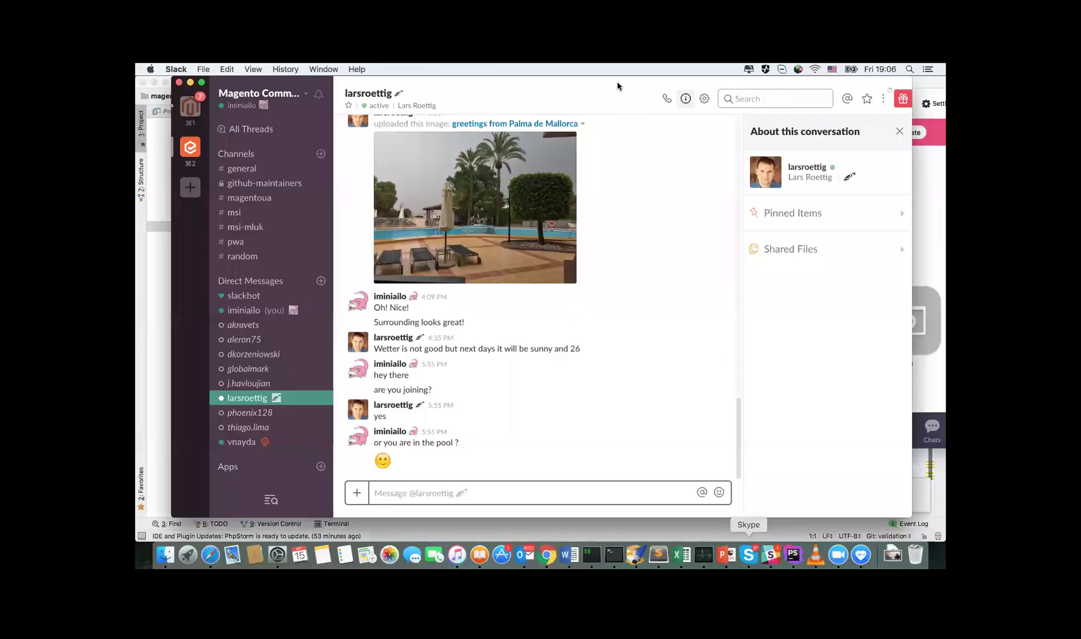